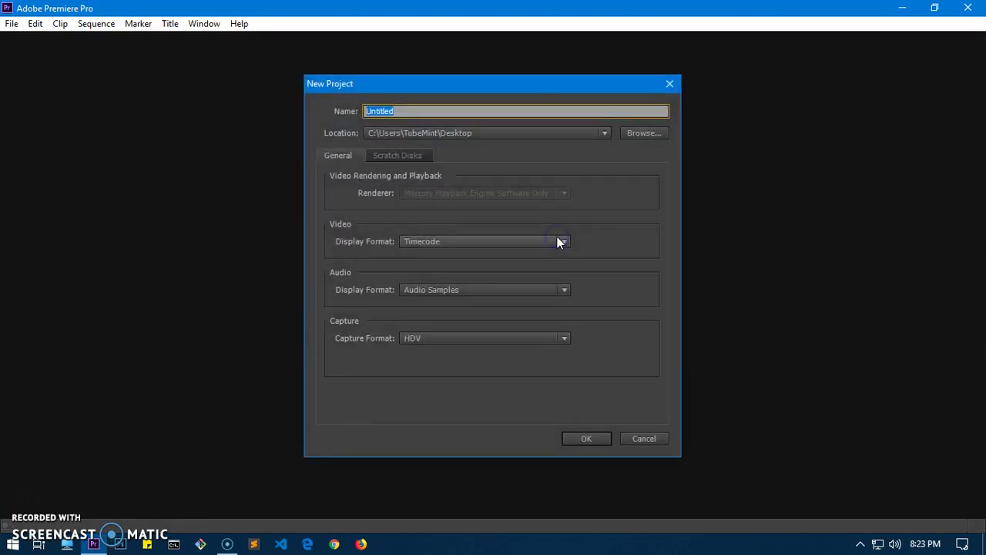
Name the new project 'save video as mp4' and create it on the Desktop.
{"action": "type", "text": "save video"}
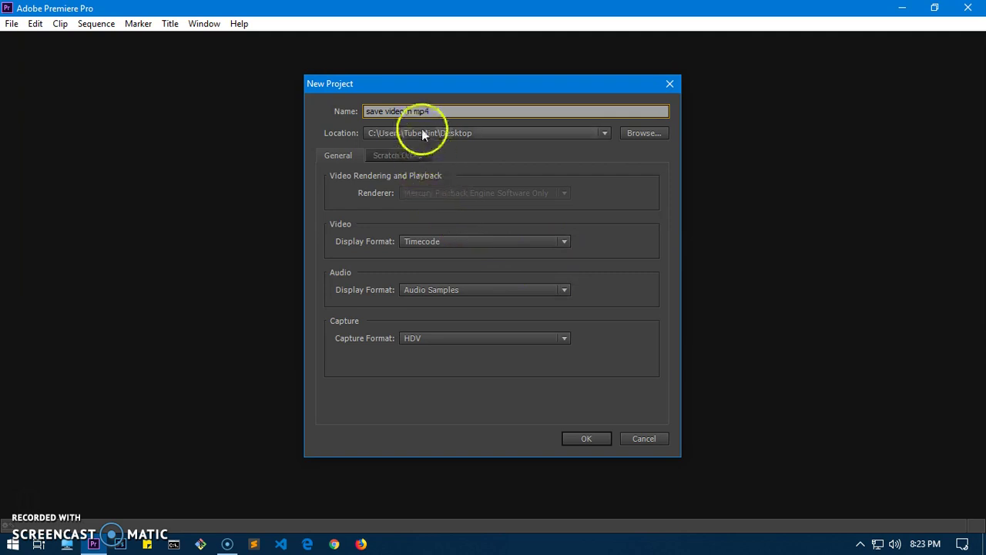
{"action": "type", "text": "as"}
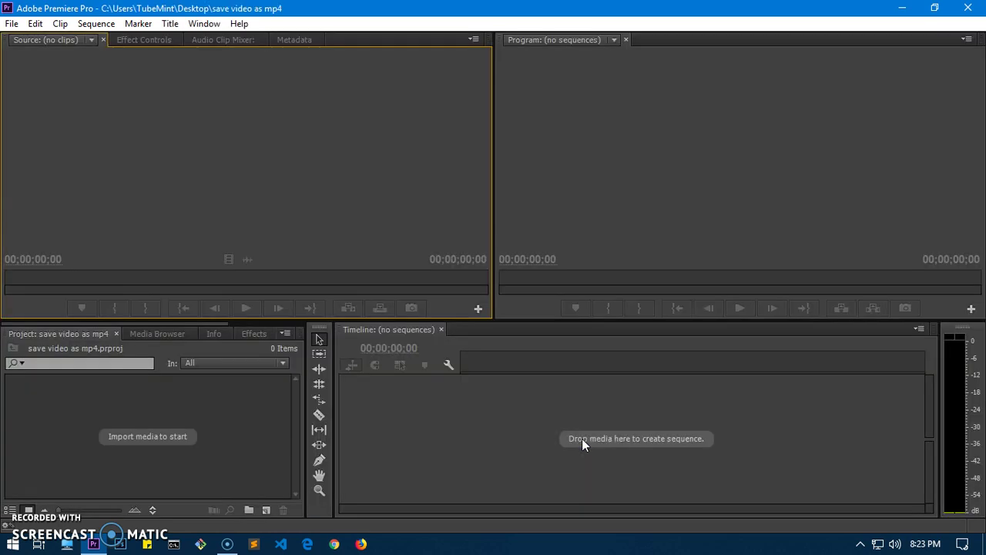
Import the sqlite3 gem error ruby on rails windows video into the Project panel.
{"action": "left_click", "coordinate": [618, 437]}
{"action": "left_click", "coordinate": [130, 185]}
{"action": "double_click", "coordinate": [128, 436]}
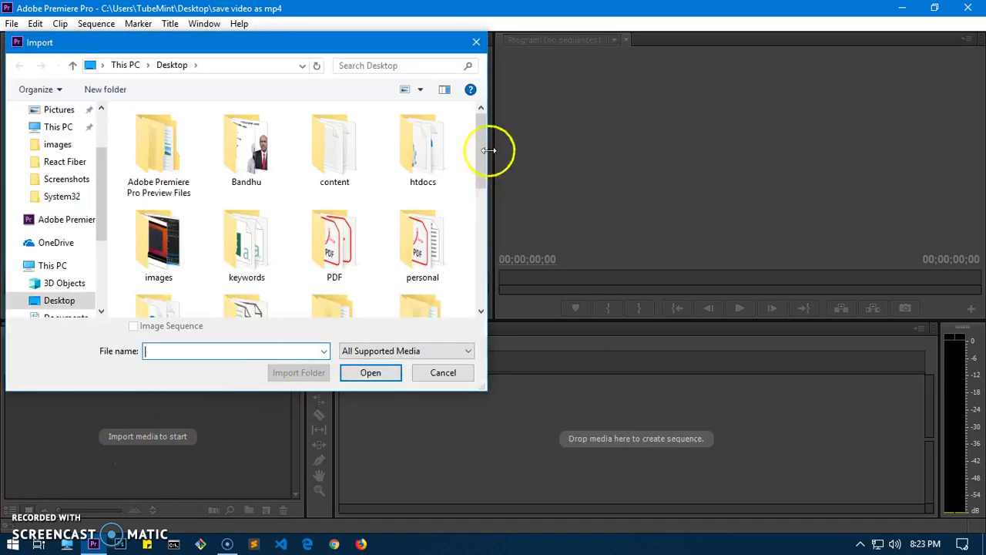
{"action": "left_click_drag", "start_coordinate": [482, 175], "coordinate": [483, 293]}
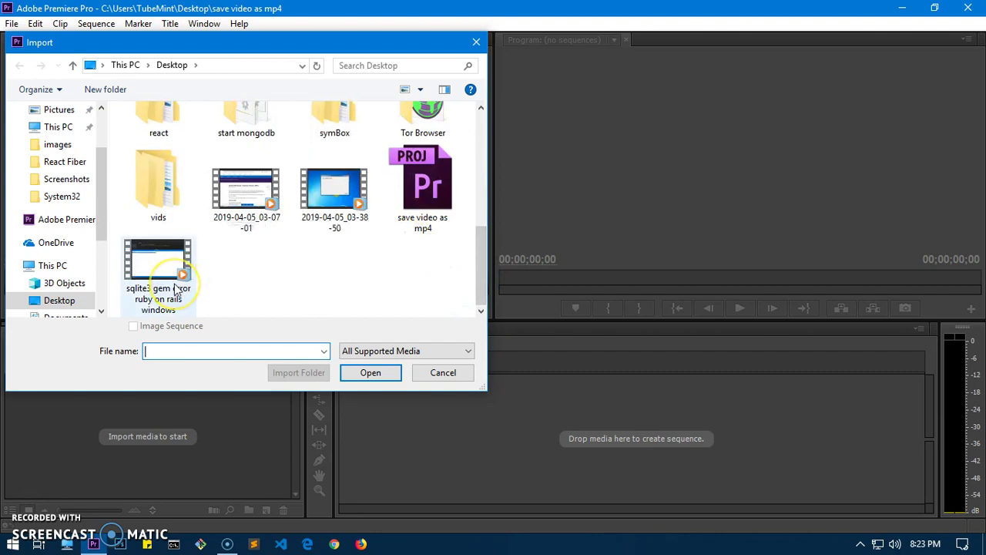
{"action": "left_click", "coordinate": [175, 288]}
{"action": "double_click", "coordinate": [176, 288]}
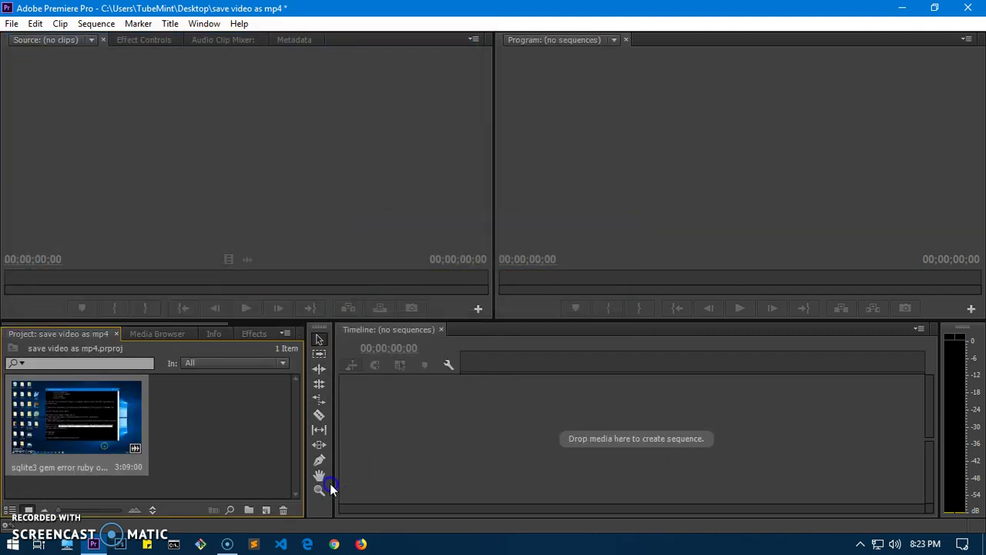
Preview the sqlite3 clip in the Source monitor and drag it onto the Timeline as a sequence.
{"action": "left_click", "coordinate": [154, 455]}
{"action": "left_click", "coordinate": [92, 429]}
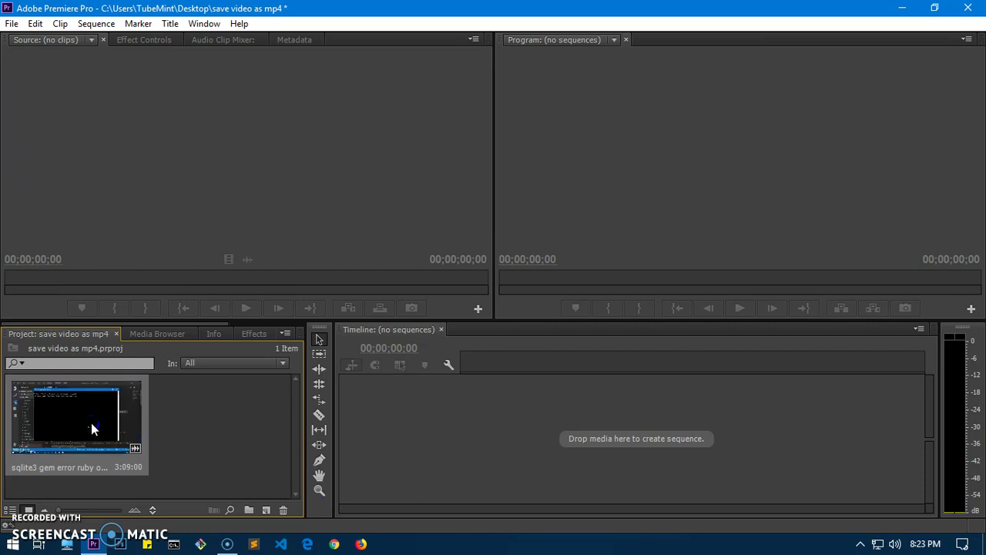
{"action": "double_click", "coordinate": [91, 429]}
{"action": "mouse_move", "coordinate": [210, 168]}
{"action": "left_mouse_down"}
{"action": "mouse_move", "coordinate": [474, 443]}
{"action": "mouse_move", "coordinate": [442, 439]}
{"action": "left_mouse_up"}
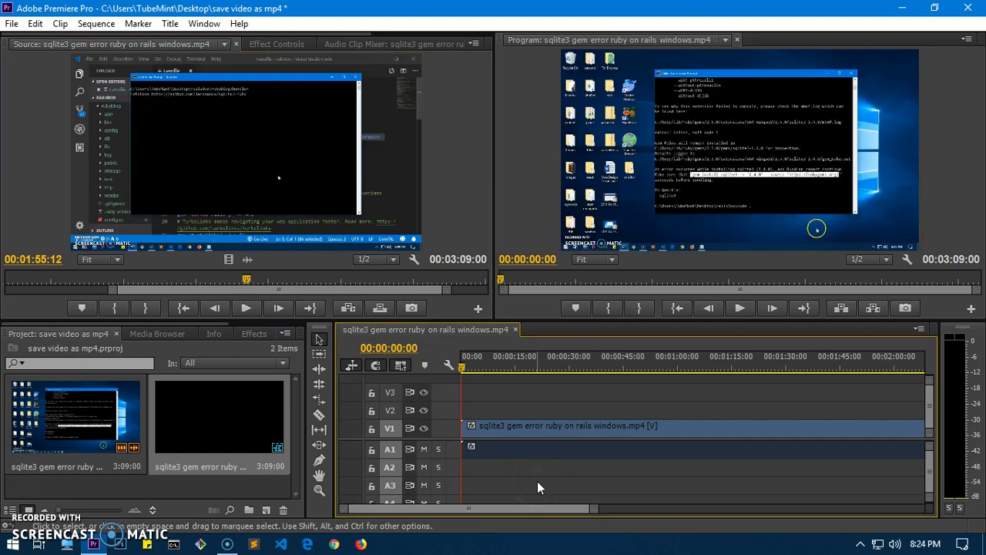
Select the timeline clips, dismiss File > Save As, and reopen the File menu.
{"action": "left_click", "coordinate": [628, 402]}
{"action": "left_click", "coordinate": [586, 423]}
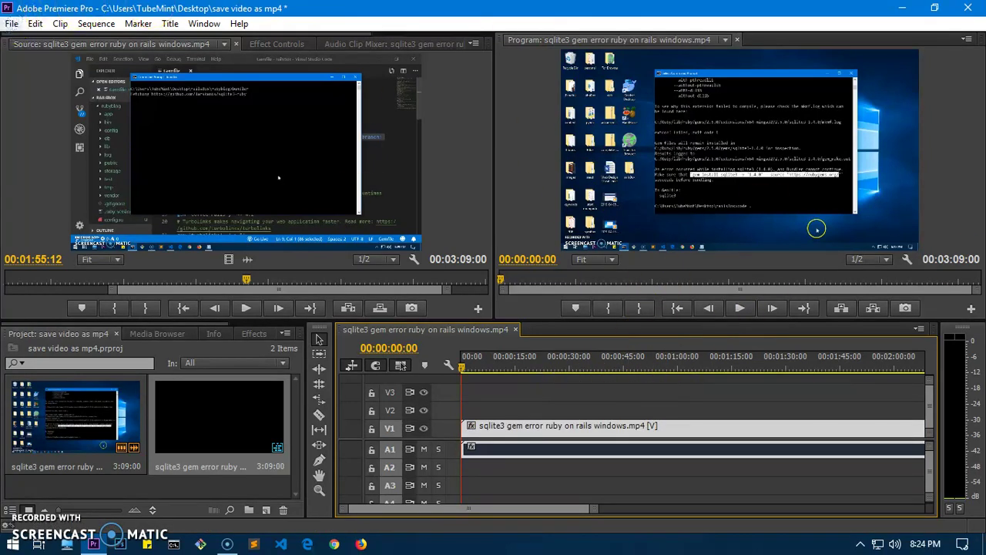
{"action": "left_click", "coordinate": [11, 24]}
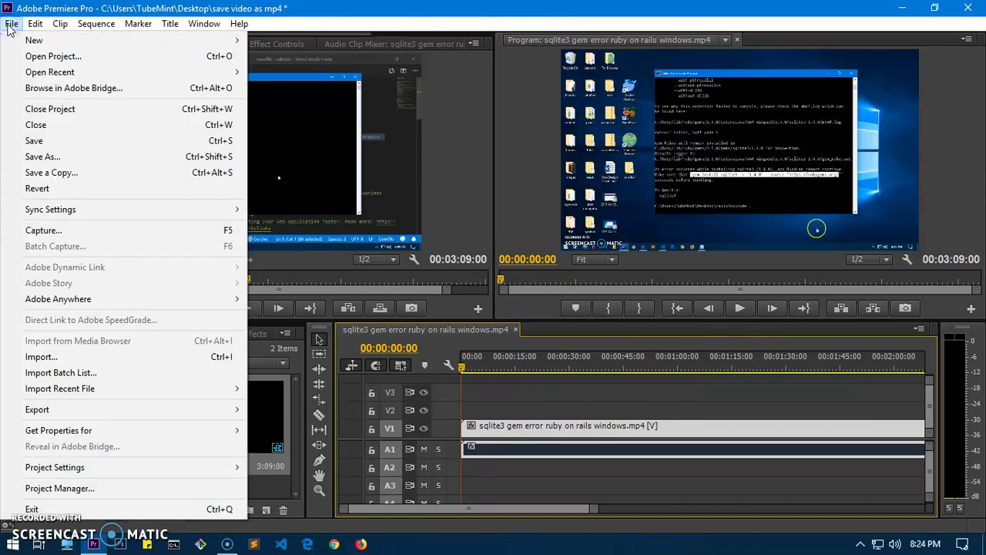
{"action": "left_click", "coordinate": [58, 158]}
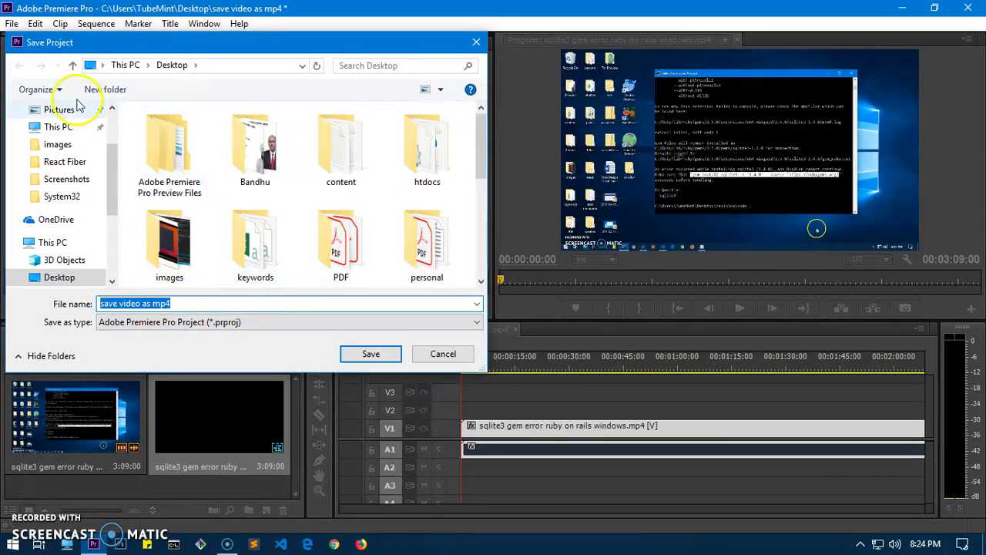
{"action": "left_click", "coordinate": [442, 353]}
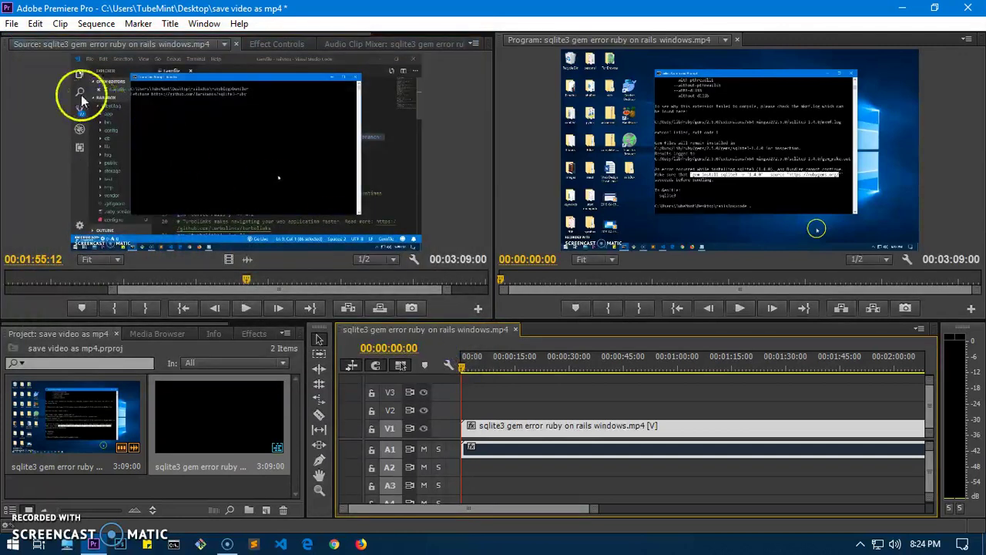
{"action": "left_click", "coordinate": [11, 24]}
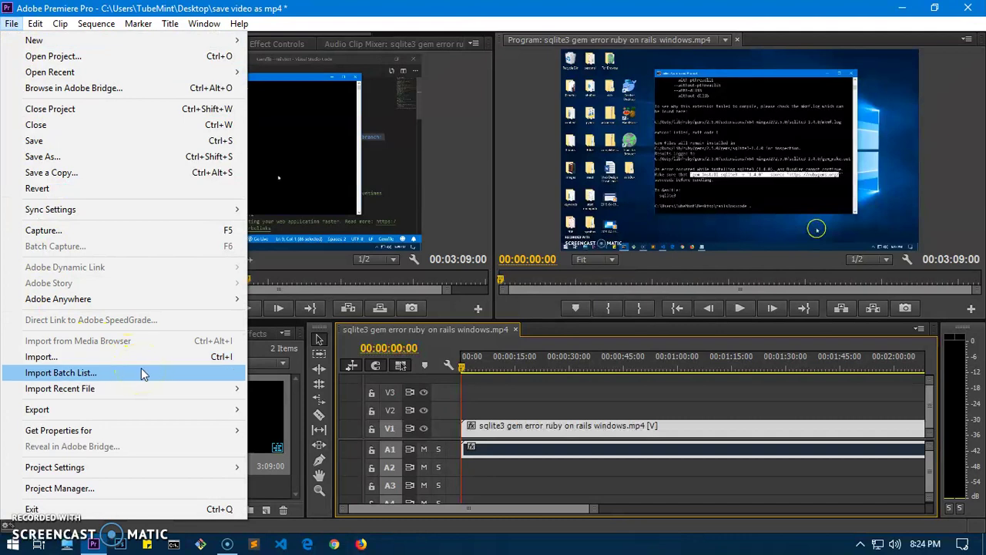
{"action": "mouse_move", "coordinate": [37, 409]}
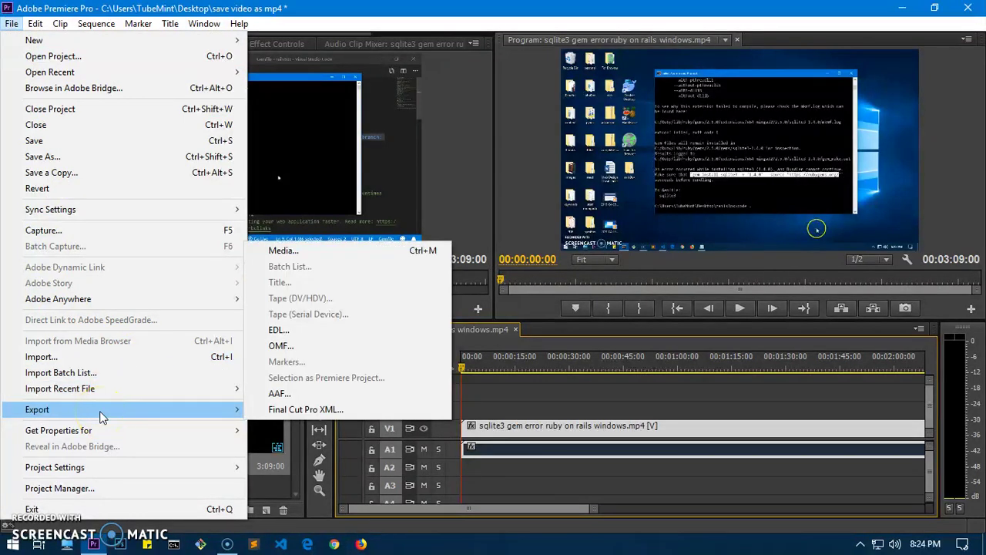
Choose File > Export > Media to bring up Export Settings for the sqlite3 sequence.
{"action": "left_click", "coordinate": [284, 252]}
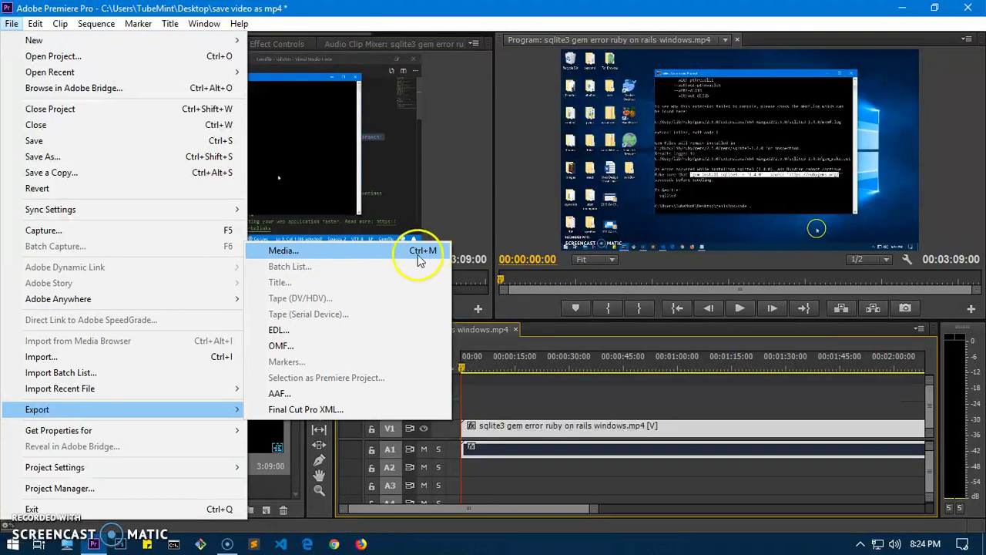
{"action": "left_click", "coordinate": [414, 255]}
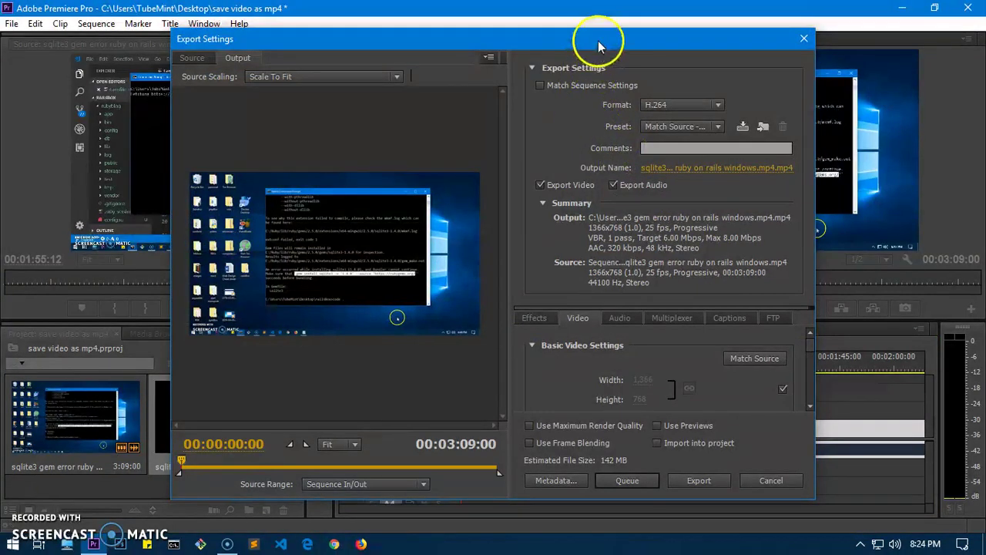
{"action": "left_click_drag", "start_coordinate": [599, 46], "coordinate": [578, 45]}
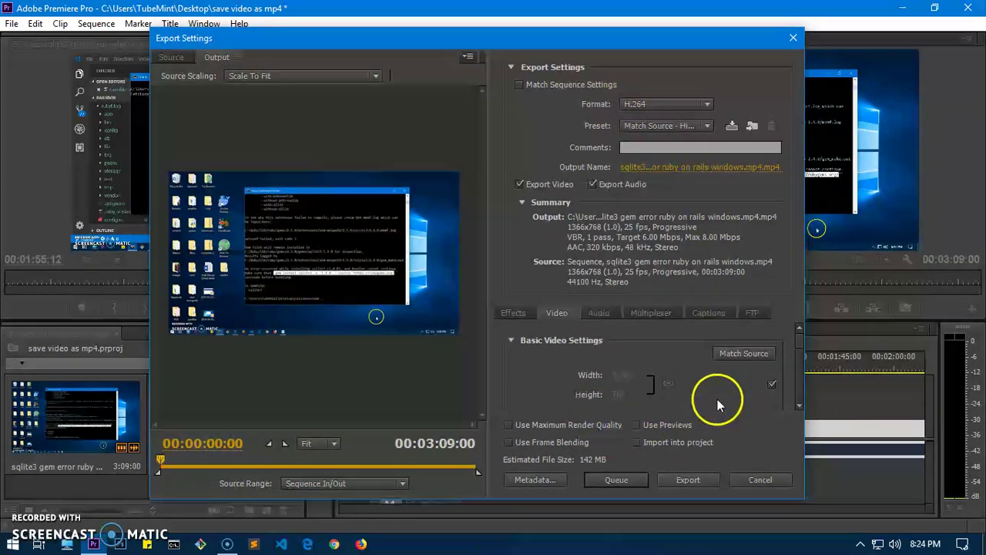
{"action": "left_click", "coordinate": [707, 105]}
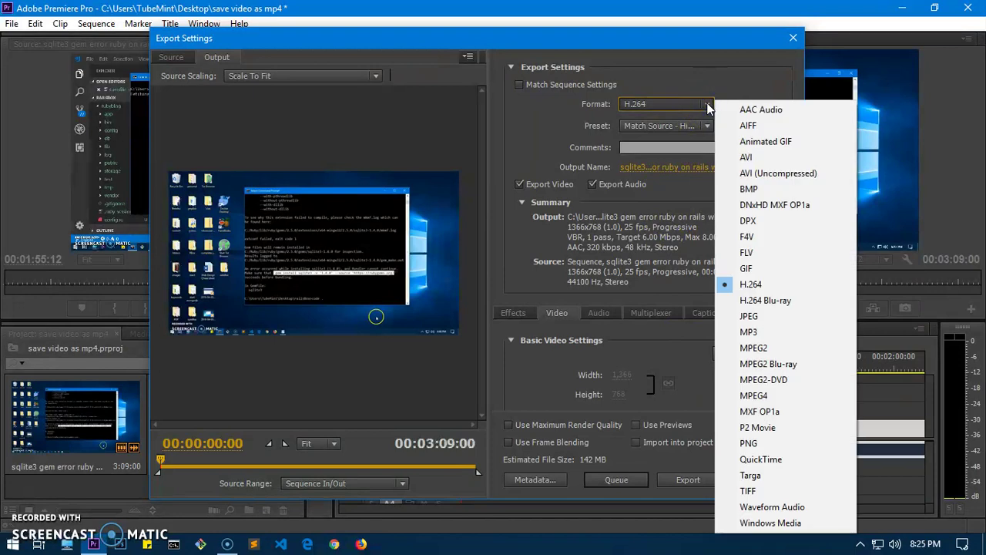
{"action": "left_click", "coordinate": [747, 284]}
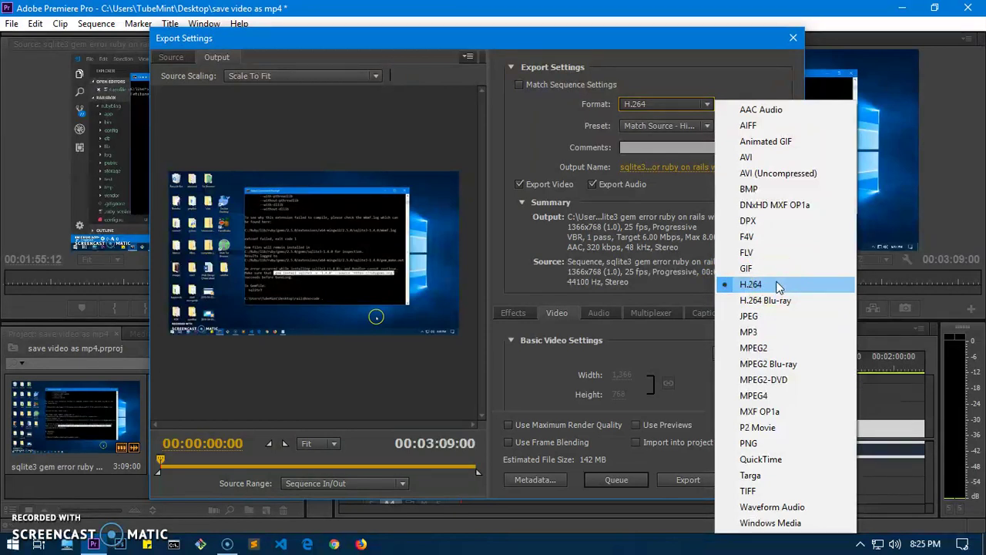
{"action": "left_click", "coordinate": [776, 285]}
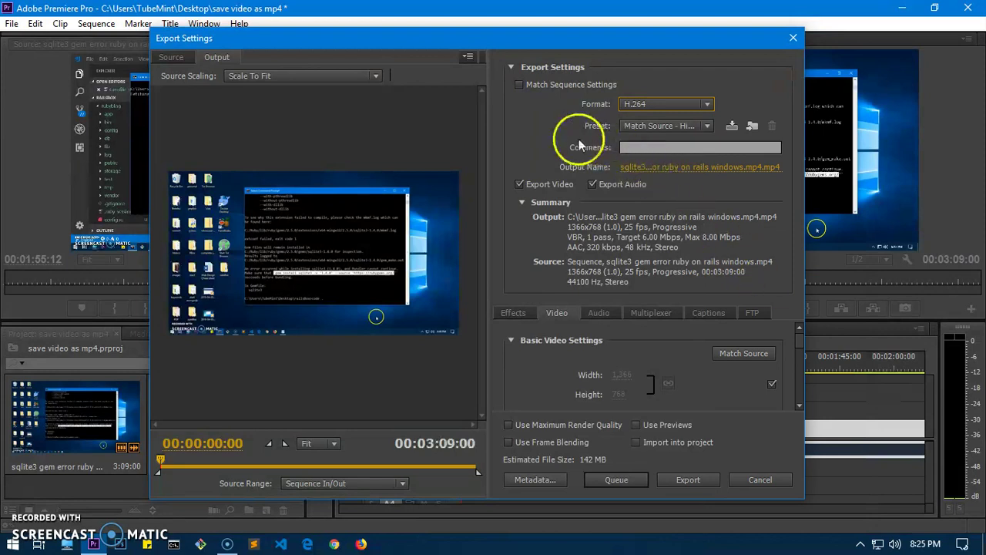
Pick the YouTube HD 1080p 25 preset from the export preset list.
{"action": "left_click", "coordinate": [707, 128]}
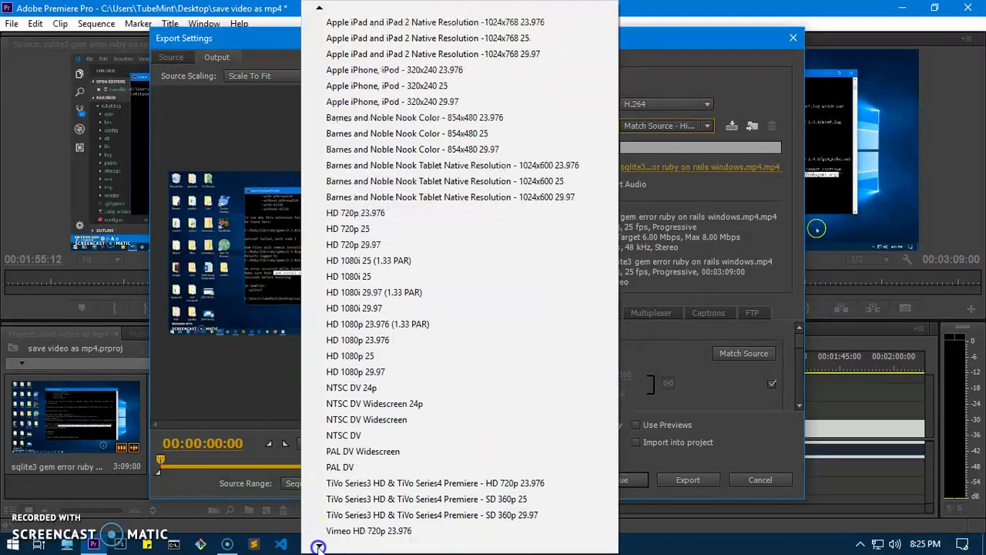
{"action": "mouse_move", "coordinate": [319, 545]}
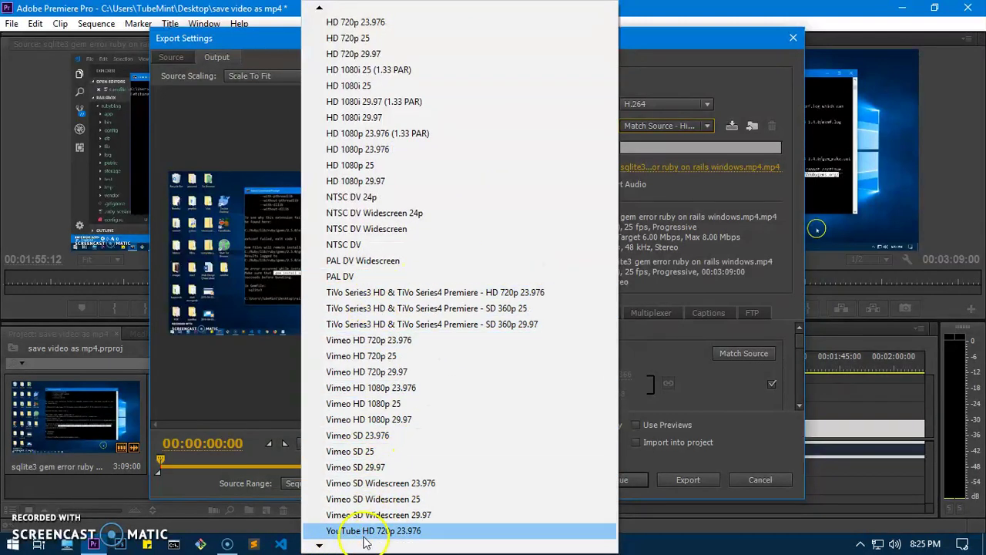
{"action": "left_click", "coordinate": [320, 545]}
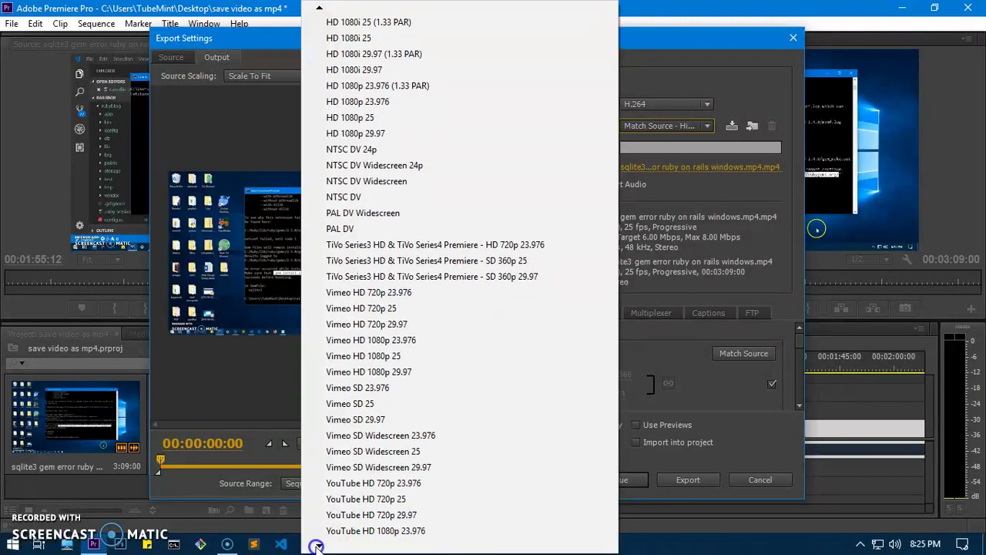
{"action": "left_click", "coordinate": [318, 545]}
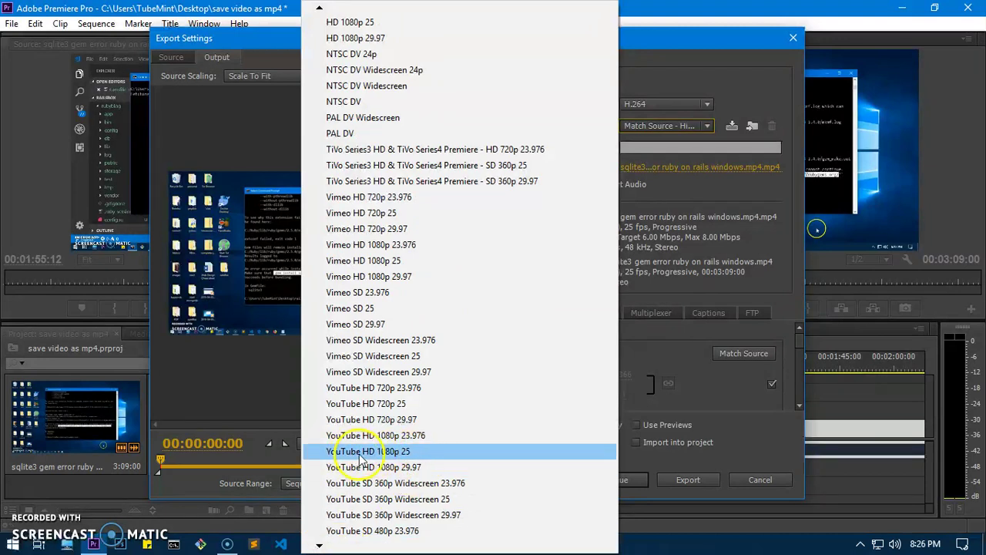
{"action": "left_click", "coordinate": [431, 458]}
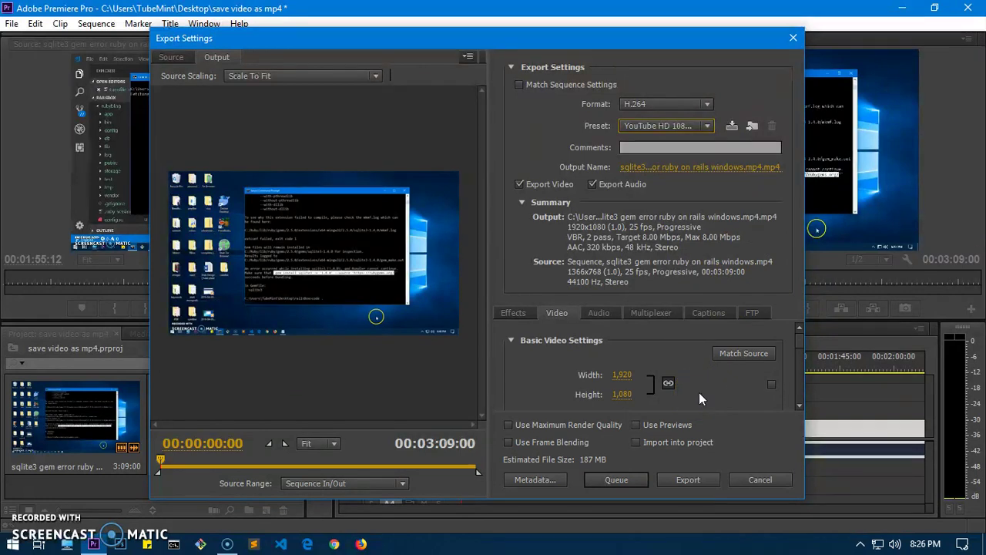
Set the output location to the Desktop and the file name to 'save video as mp4'.
{"action": "left_click", "coordinate": [676, 169]}
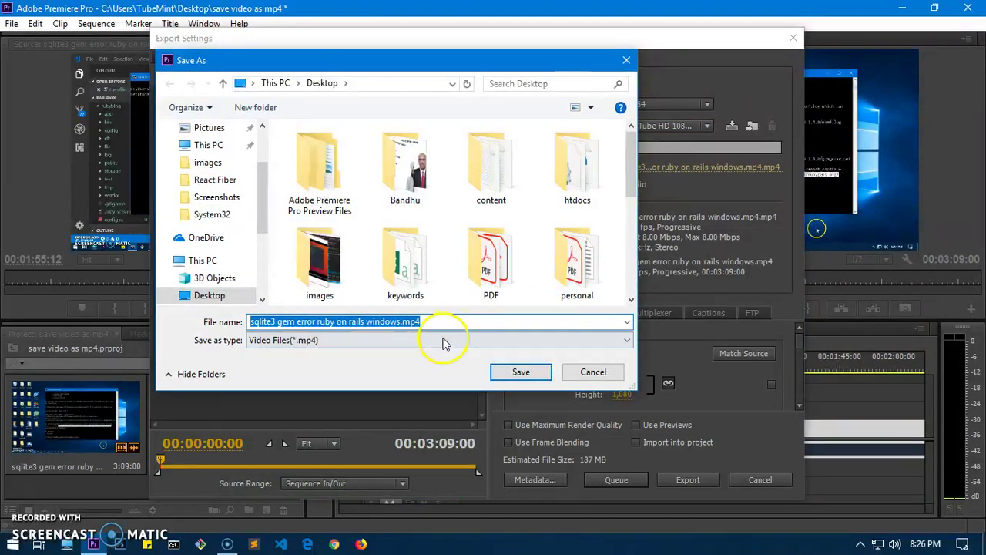
{"action": "left_click_drag", "start_coordinate": [259, 189], "coordinate": [261, 143]}
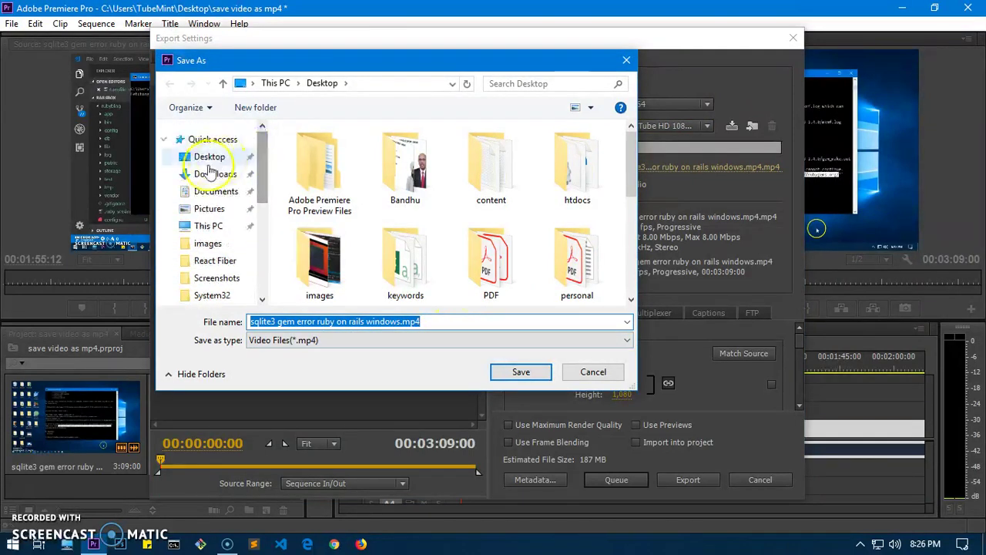
{"action": "left_click", "coordinate": [210, 157]}
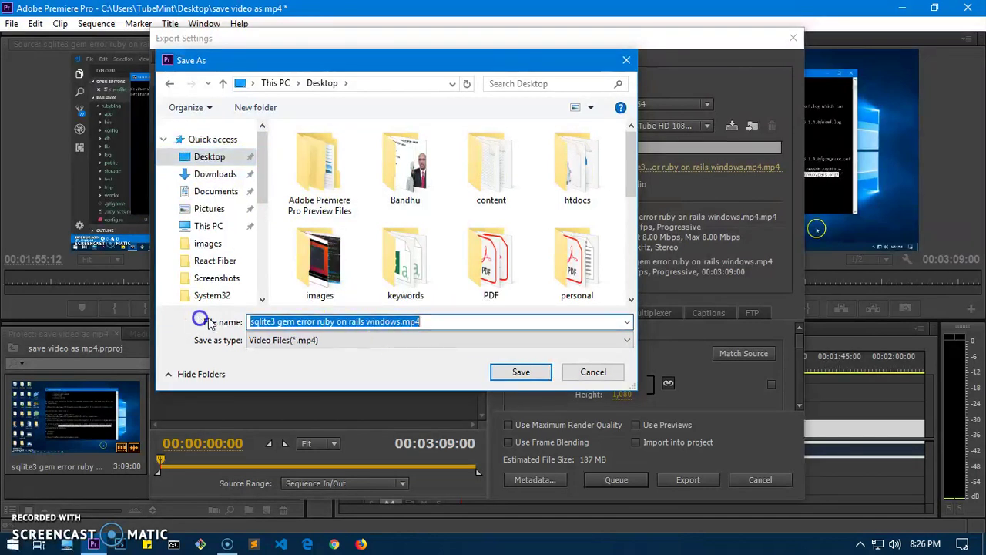
{"action": "key", "text": "BackSpace"}
{"action": "type", "text": "save"}
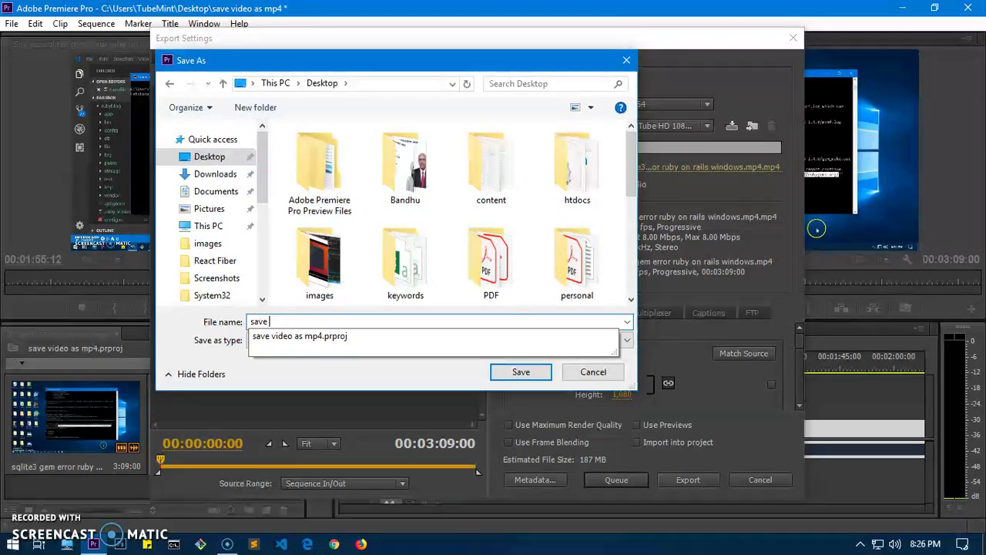
{"action": "key", "text": "Down"}
{"action": "key", "text": "BackSpace"}
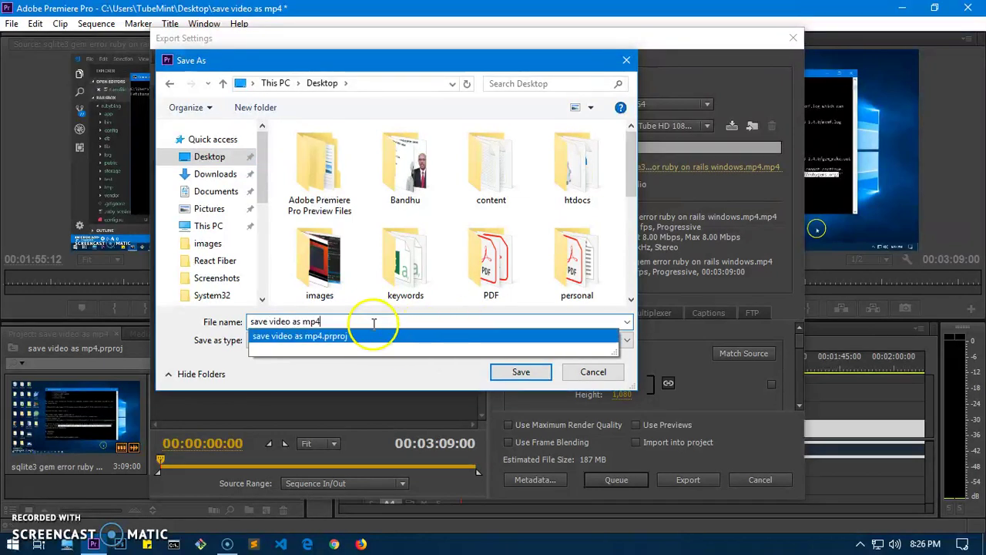
Confirm the Save as type stays Video Files (*.mp4).
{"action": "left_click", "coordinate": [349, 319]}
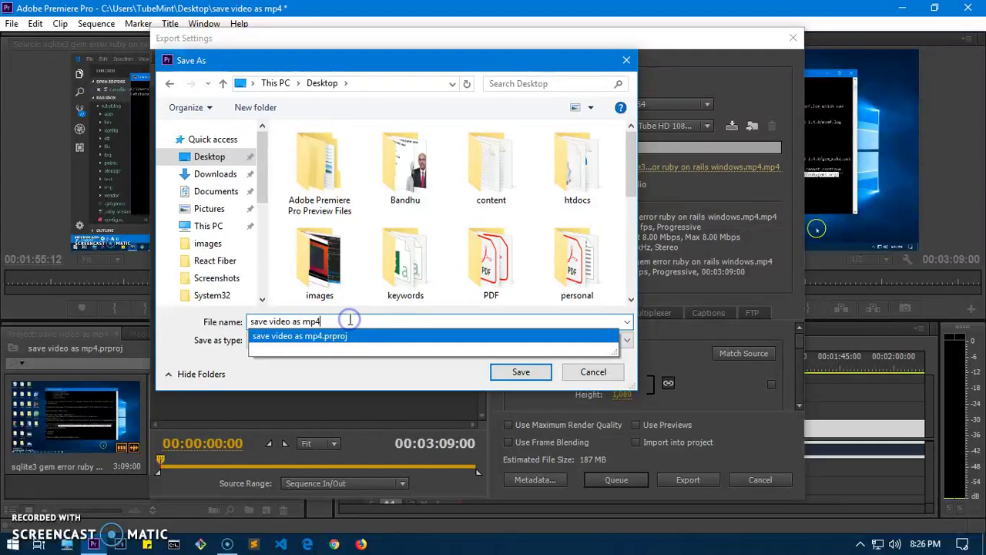
{"action": "left_click", "coordinate": [344, 376]}
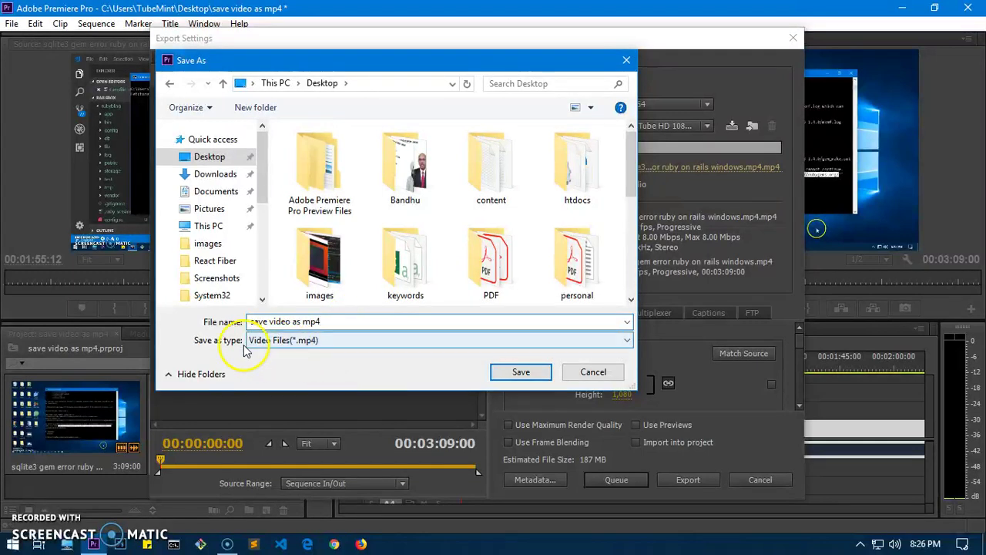
{"action": "left_click", "coordinate": [284, 345]}
{"action": "left_click", "coordinate": [312, 380]}
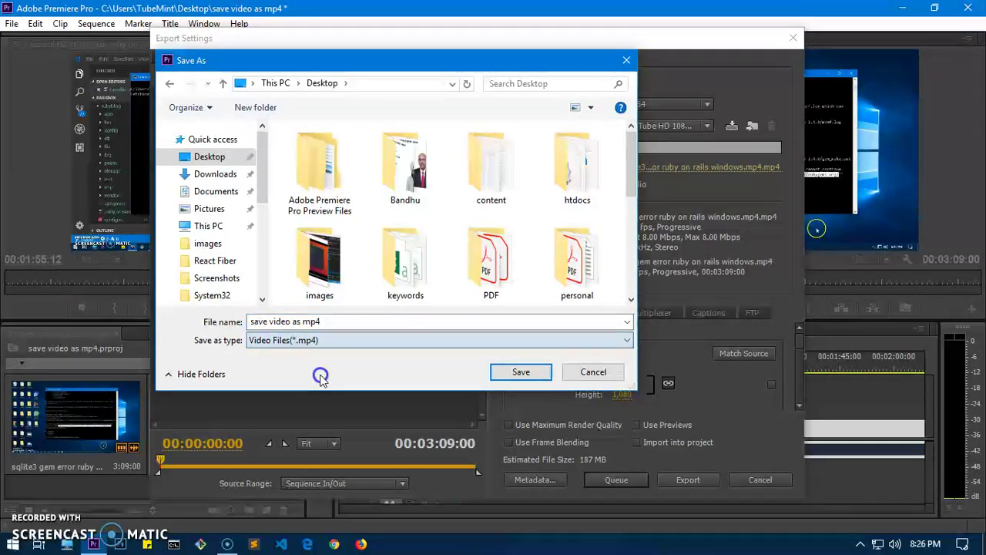
{"action": "left_click", "coordinate": [326, 343]}
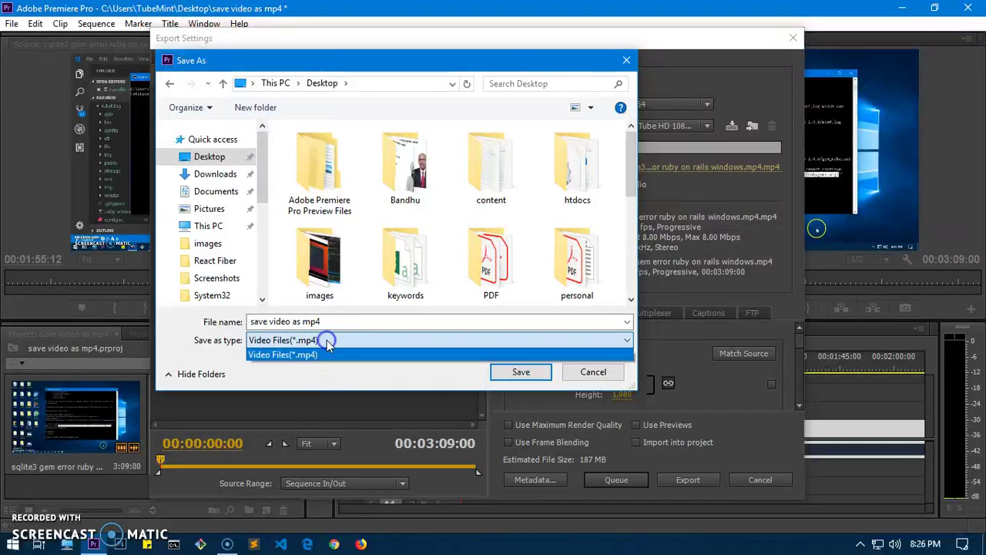
{"action": "left_click", "coordinate": [346, 381]}
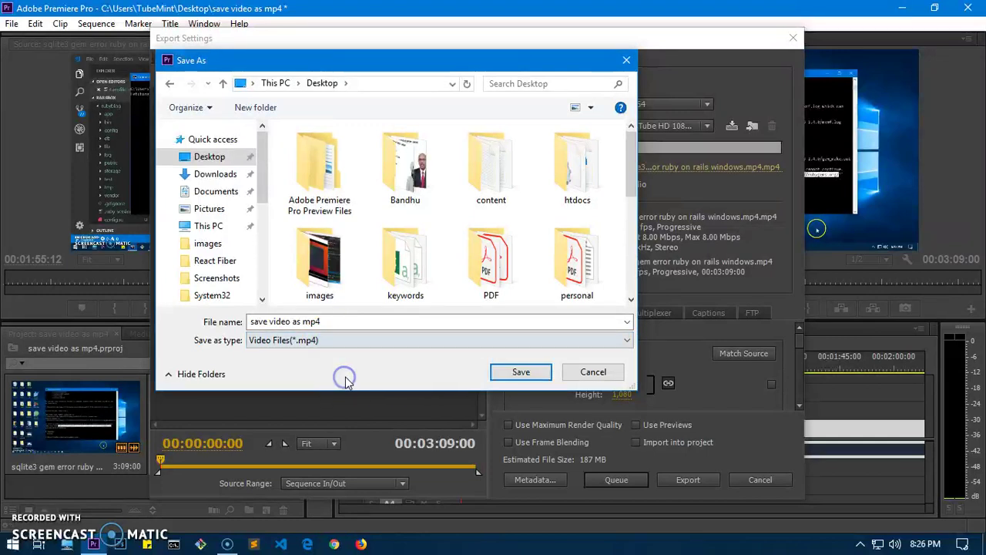
Save the output name and encode the sequence to 'save video as mp4.mp4'.
{"action": "left_click", "coordinate": [510, 375]}
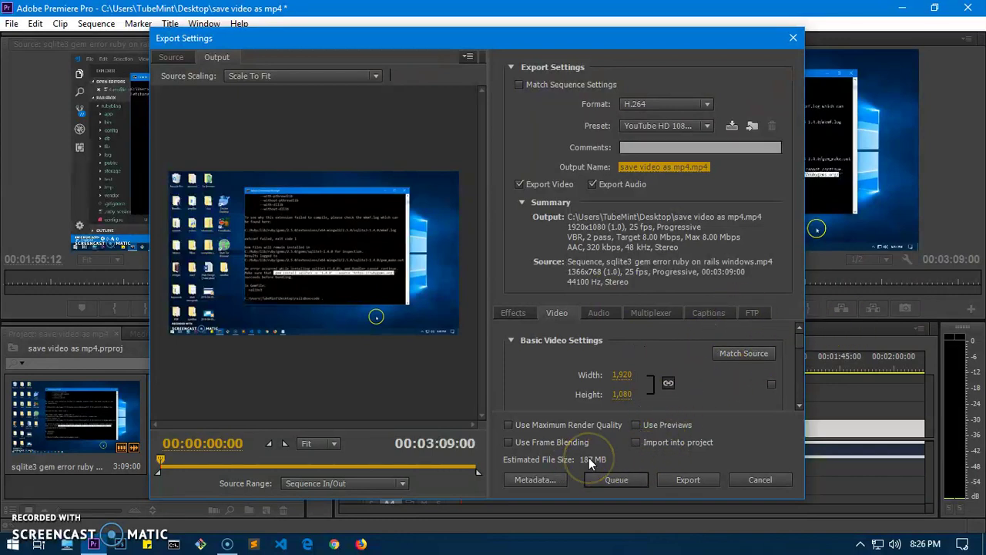
{"action": "left_click", "coordinate": [683, 480]}
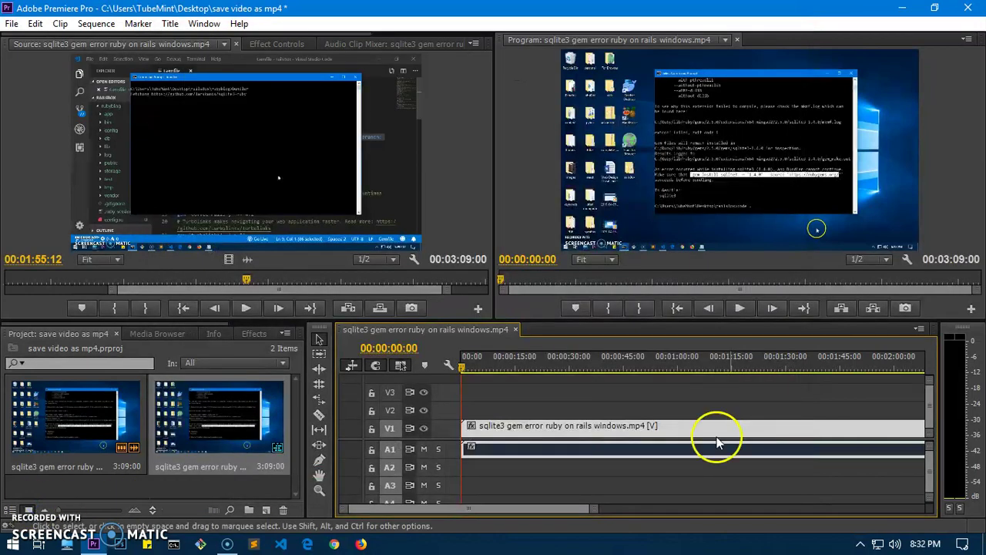
Minimize Premiere and check the exported save video as mp4 file's size (94.4 MB).
{"action": "left_click", "coordinate": [906, 17]}
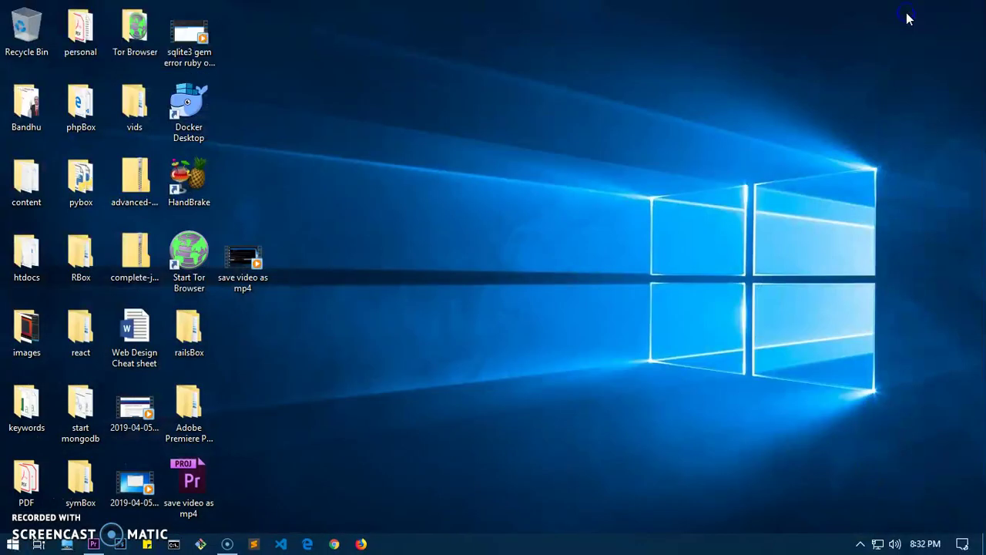
{"action": "left_click", "coordinate": [229, 267]}
{"action": "left_click_drag", "start_coordinate": [229, 267], "coordinate": [500, 268]}
{"action": "right_click", "coordinate": [518, 260]}
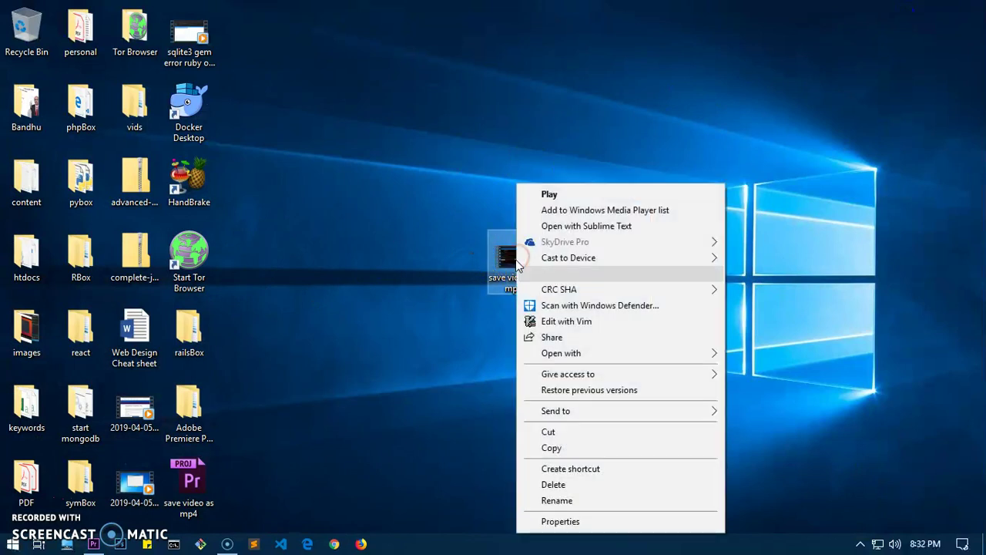
{"action": "left_click", "coordinate": [556, 521]}
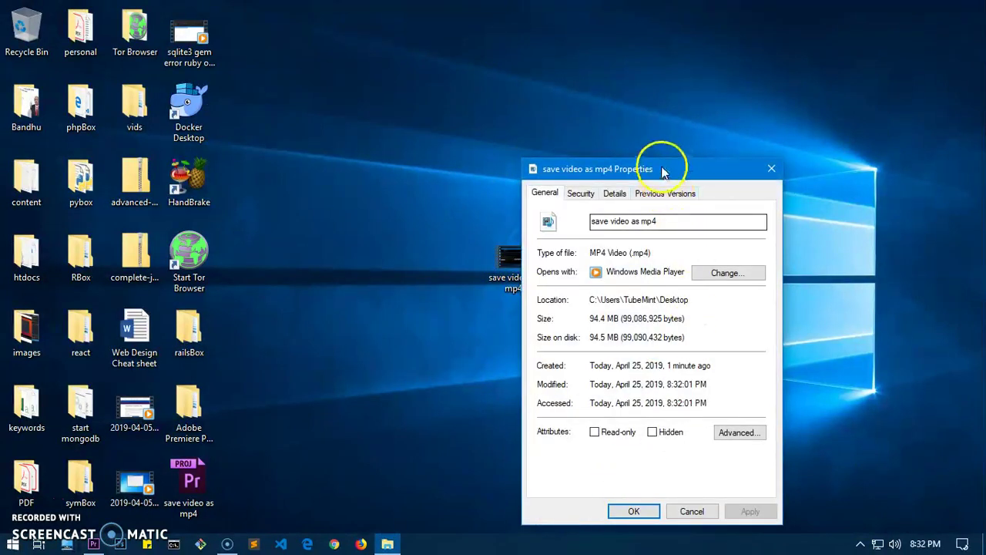
{"action": "left_click_drag", "start_coordinate": [665, 168], "coordinate": [519, 164]}
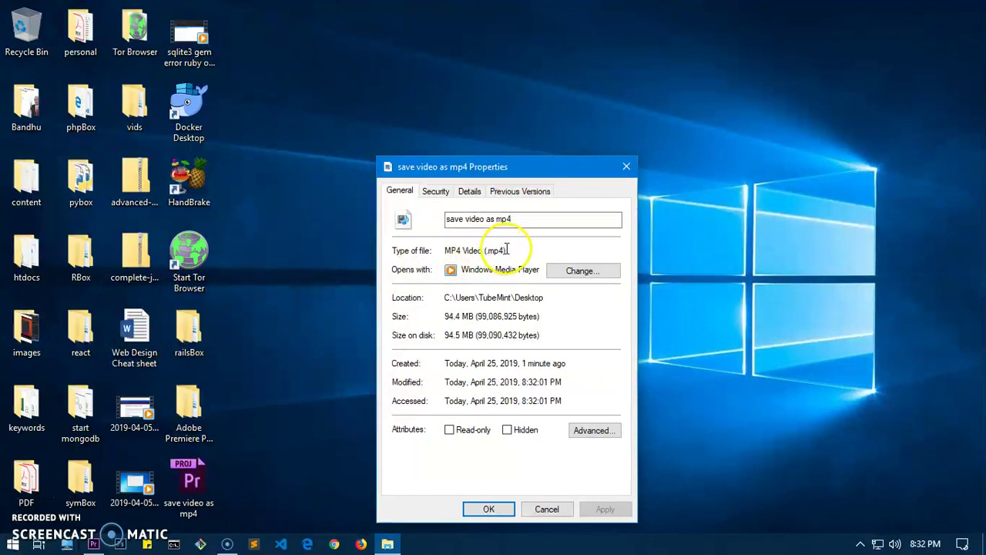
{"action": "left_click", "coordinate": [443, 319]}
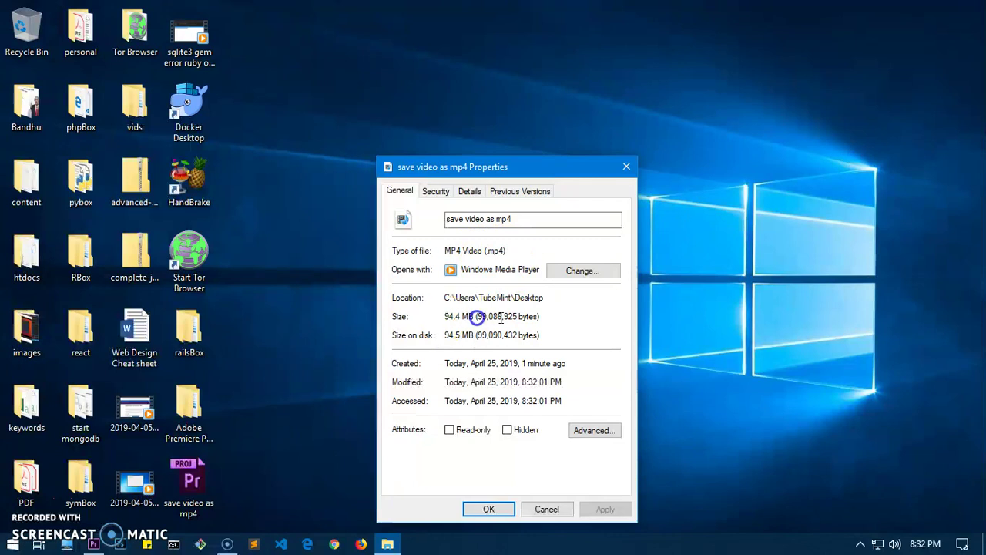
{"action": "left_click", "coordinate": [627, 167]}
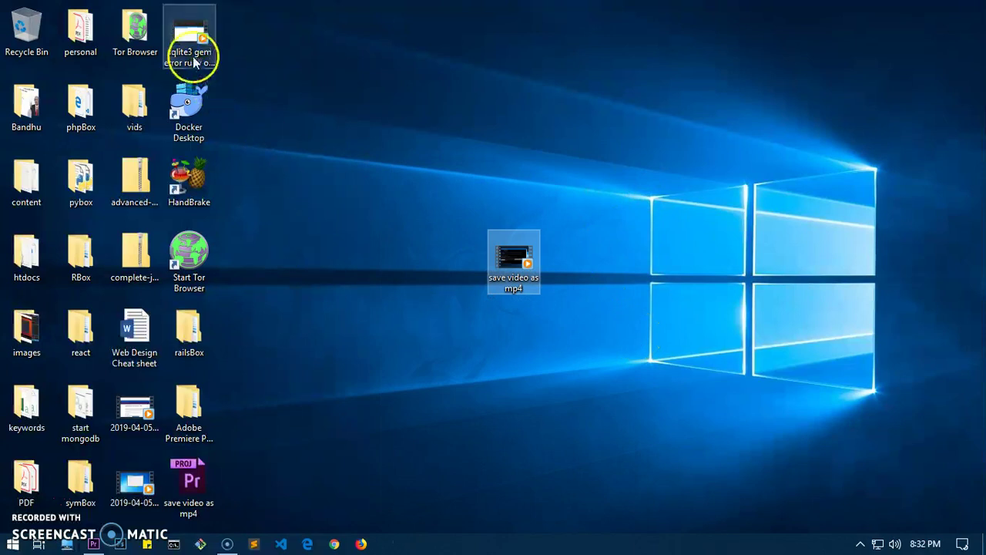
Check the original sqlite3 video's size in its Properties (10.2 MB).
{"action": "left_click_drag", "start_coordinate": [191, 42], "coordinate": [408, 124]}
{"action": "right_click", "coordinate": [417, 136]}
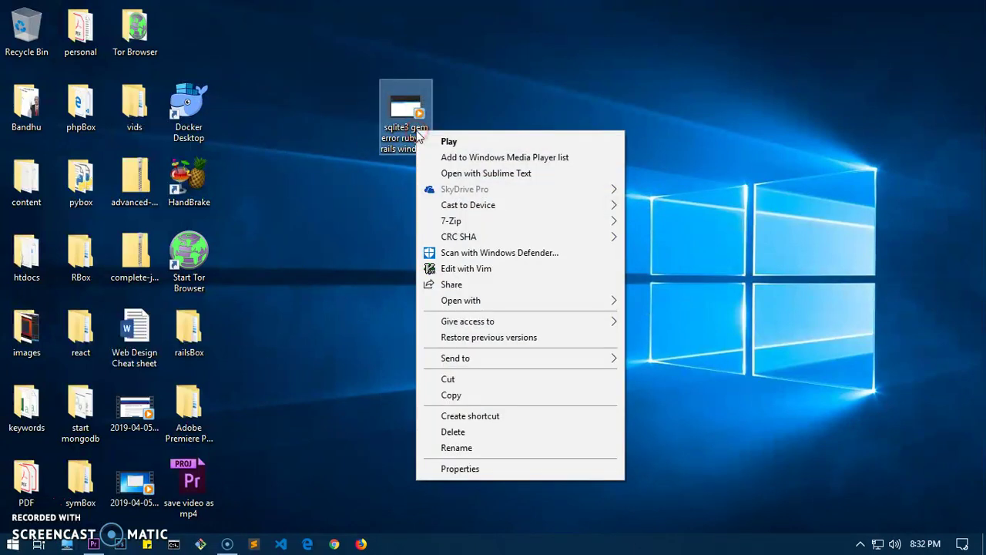
{"action": "left_click", "coordinate": [463, 468]}
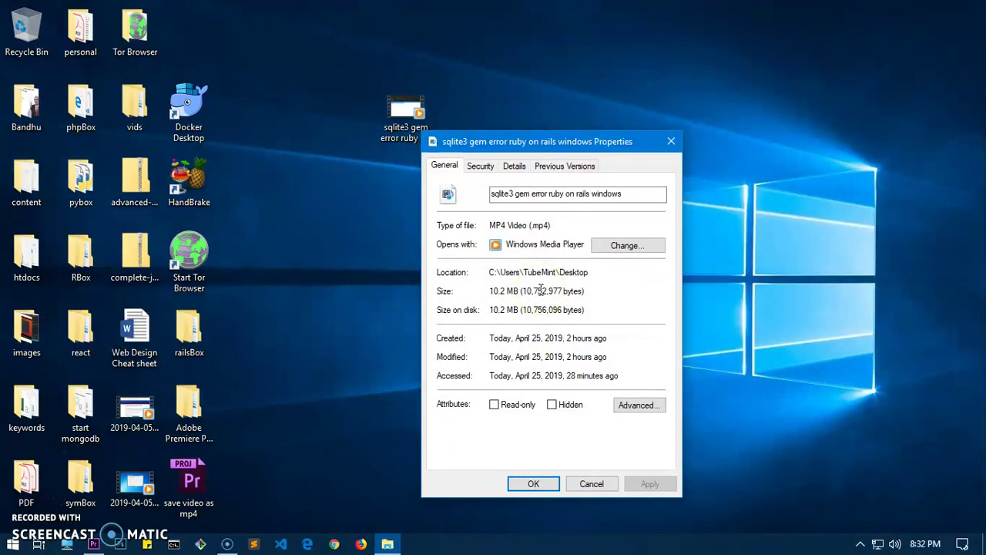
{"action": "left_click", "coordinate": [670, 142]}
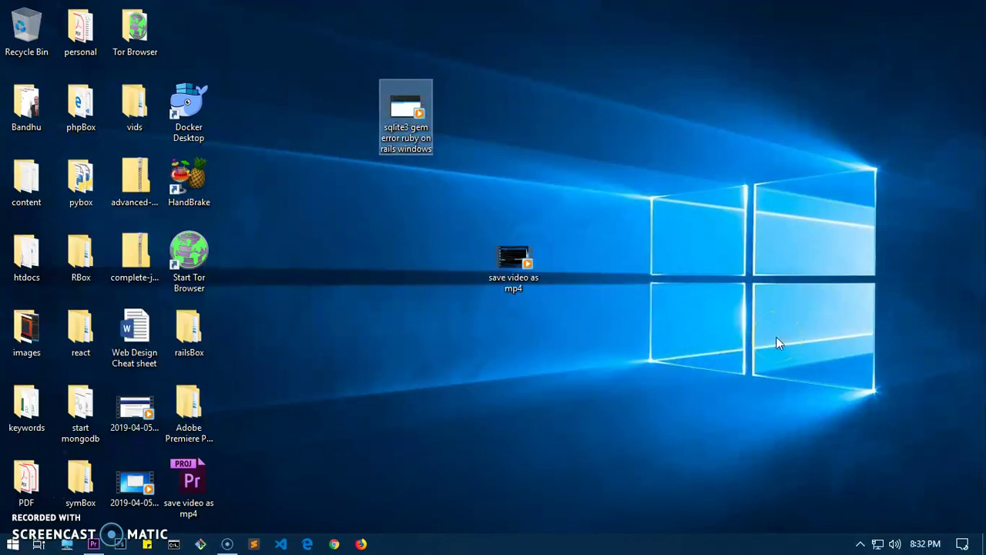
Launch HandBrake, load save video as mp4 as the source, and maximize the window.
{"action": "left_click", "coordinate": [195, 192]}
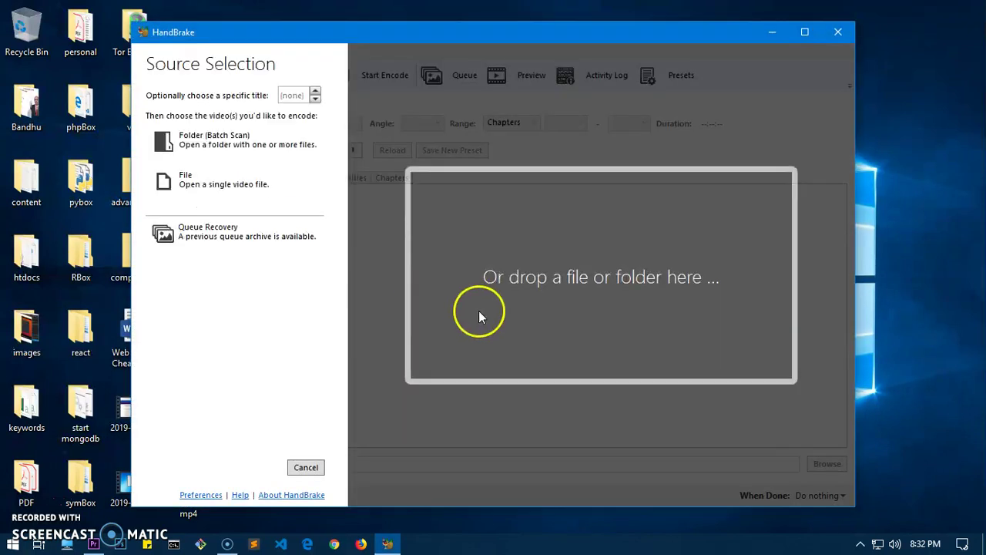
{"action": "left_click_drag", "start_coordinate": [454, 41], "coordinate": [903, 154]}
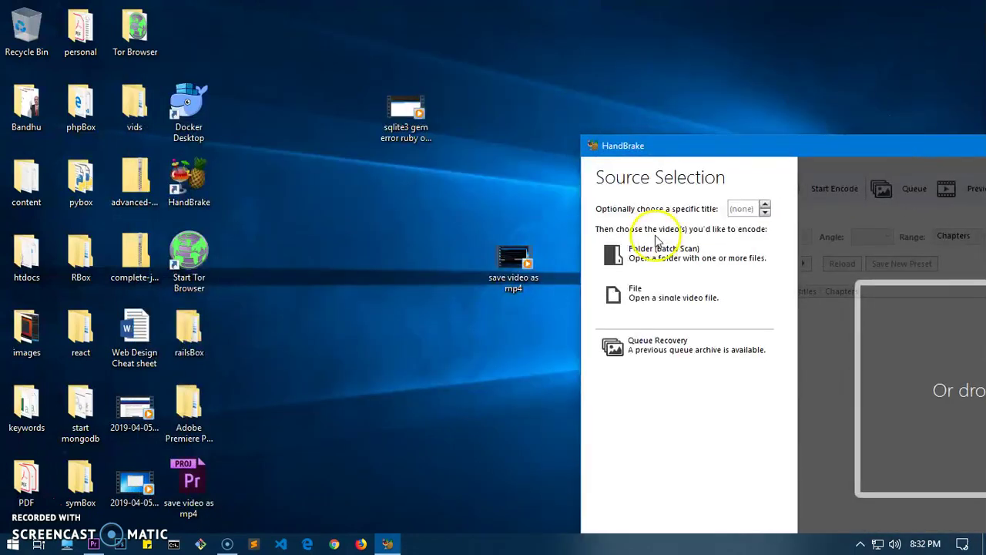
{"action": "left_click_drag", "start_coordinate": [513, 262], "coordinate": [923, 345]}
{"action": "left_click_drag", "start_coordinate": [809, 151], "coordinate": [348, 135]}
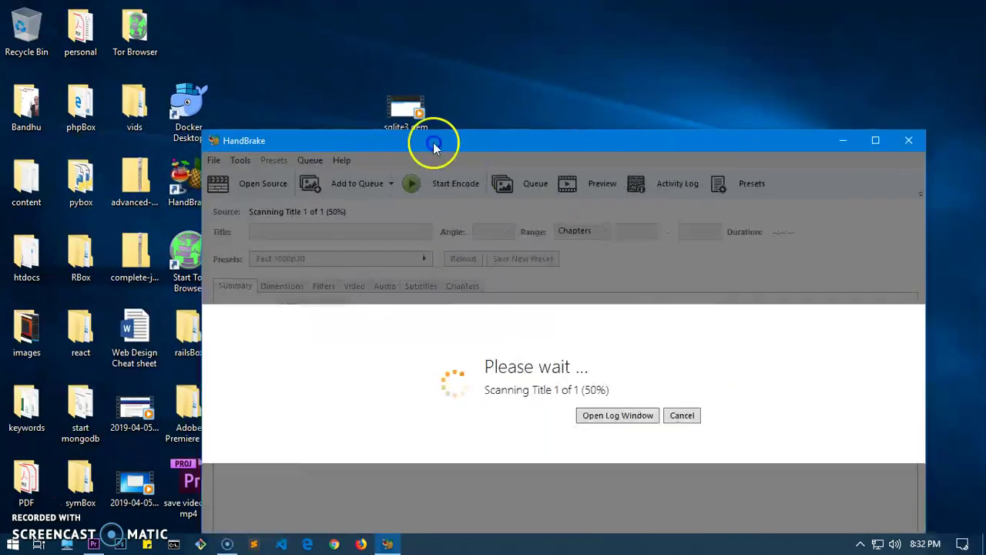
{"action": "double_click", "coordinate": [576, 132]}
Set a Desktop MP4 destination named 'asdfasdfas', then close HandBrake.
{"action": "left_click", "coordinate": [957, 490]}
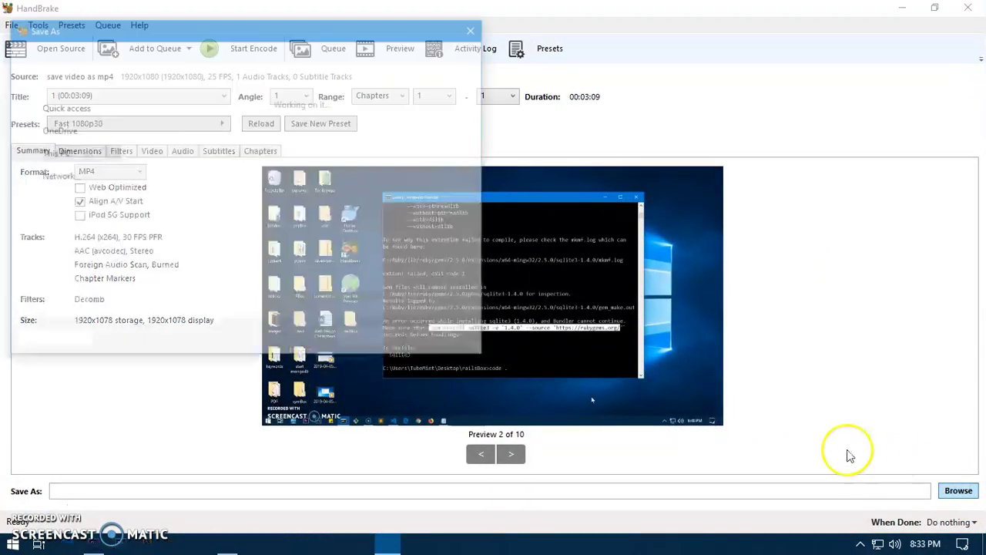
{"action": "type", "text": "asdfasdfas"}
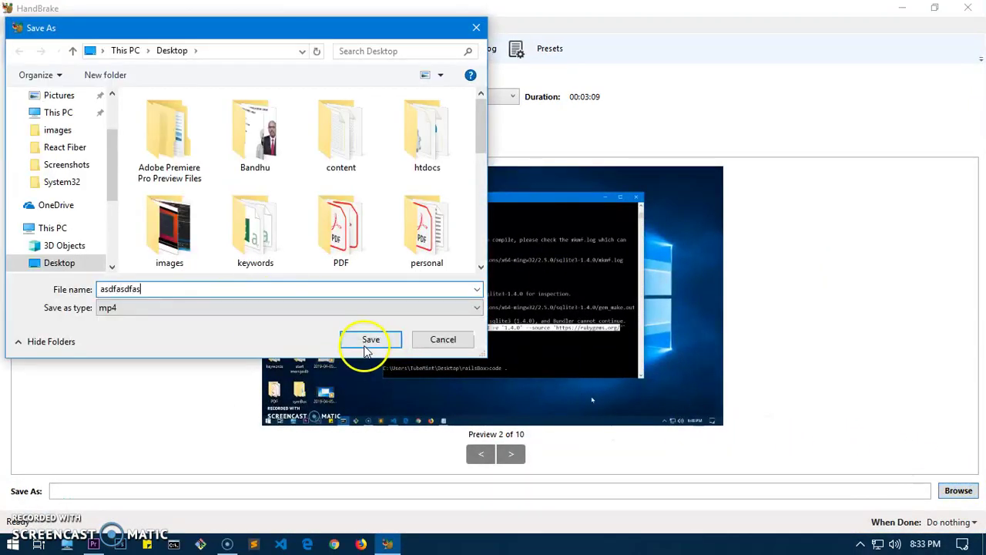
{"action": "left_click", "coordinate": [368, 340]}
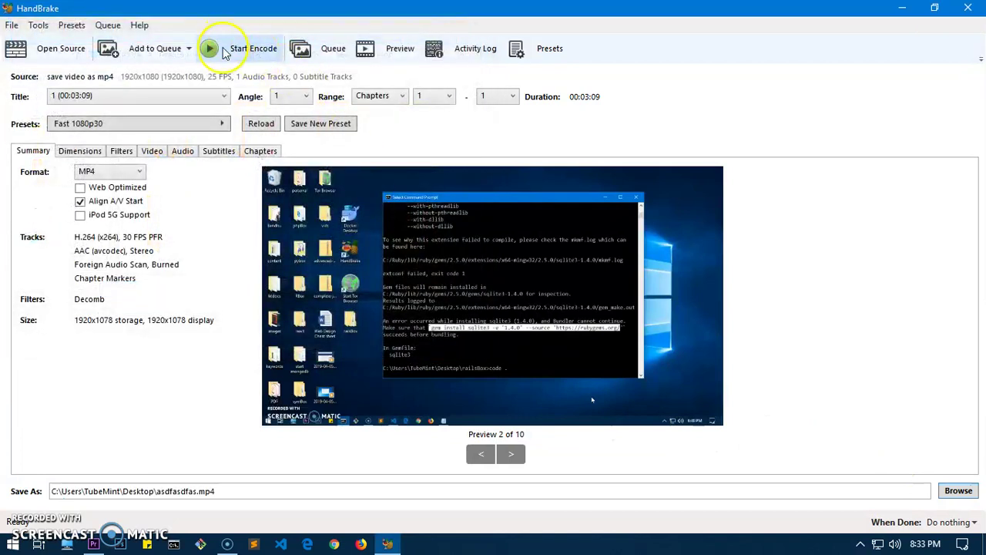
{"action": "left_click", "coordinate": [965, 8]}
Clear the desktop selection and restore Premiere Pro from the taskbar.
{"action": "left_click", "coordinate": [510, 409]}
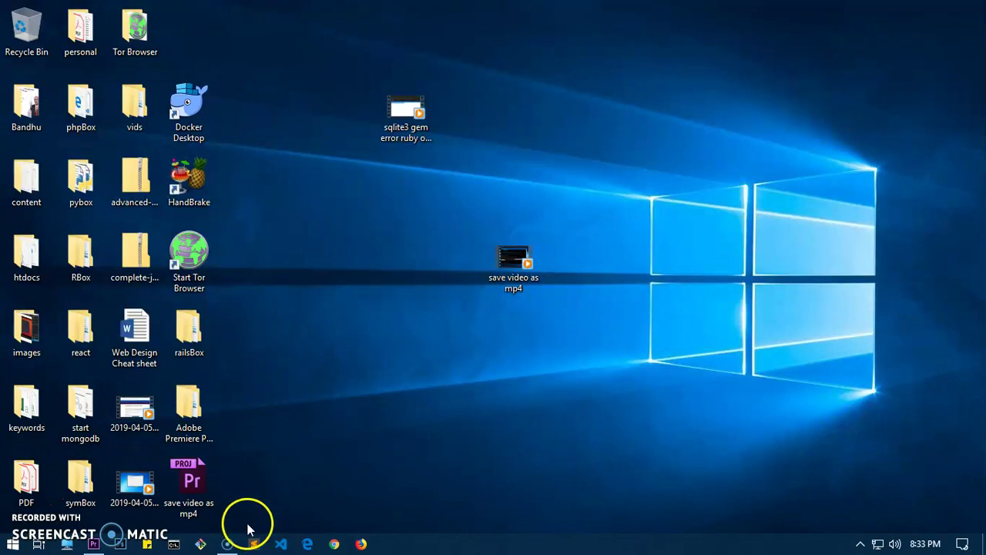
{"action": "left_click", "coordinate": [96, 544]}
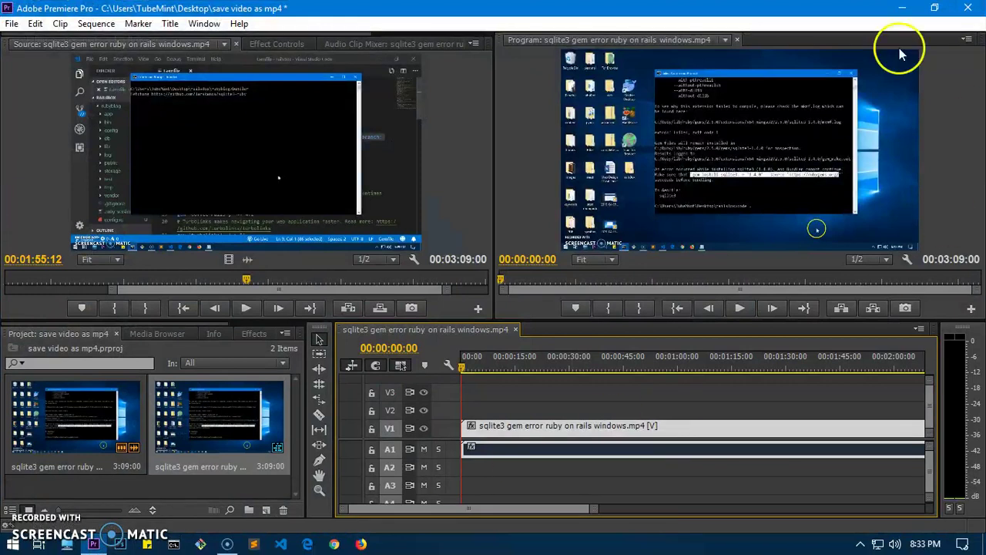